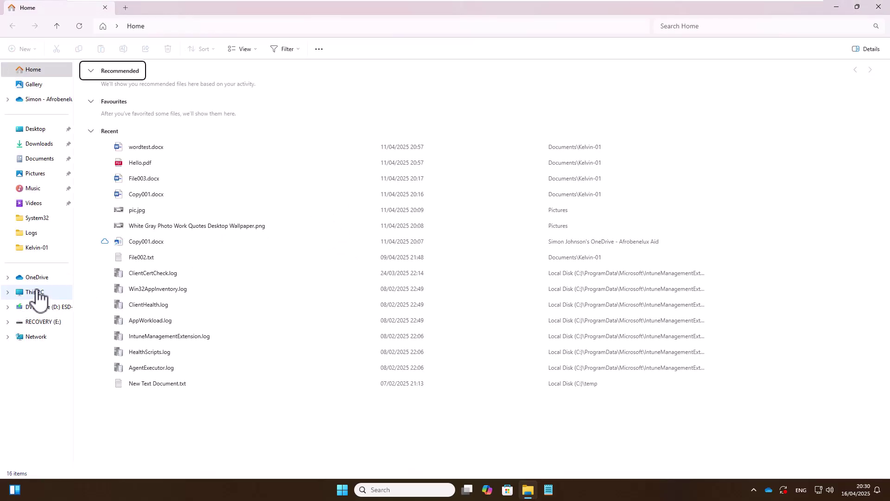
# Open This PC to list the three drives, including RECOVERY (E:)
pyautogui.click(27, 295)
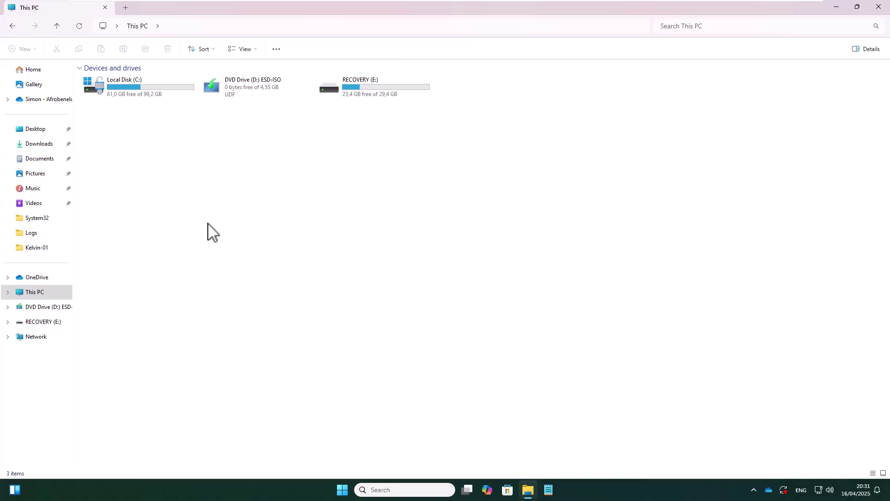
# In the RECOVERY (E:) drive's Properties, replace its name with KELVIN
pyautogui.click(367, 98)
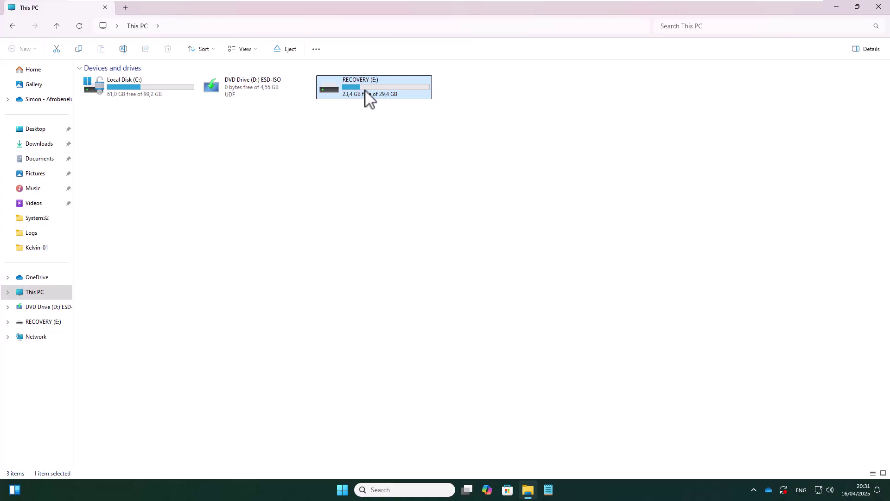
pyautogui.rightClick(367, 99)
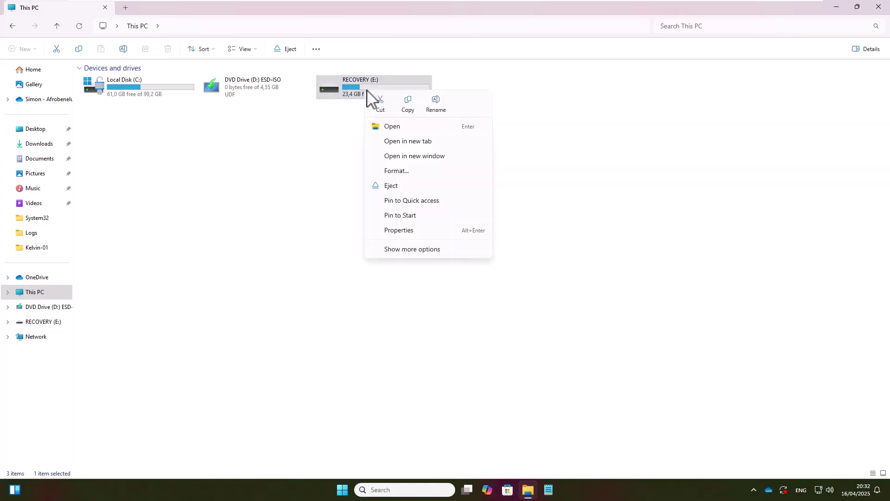
pyautogui.click(391, 231)
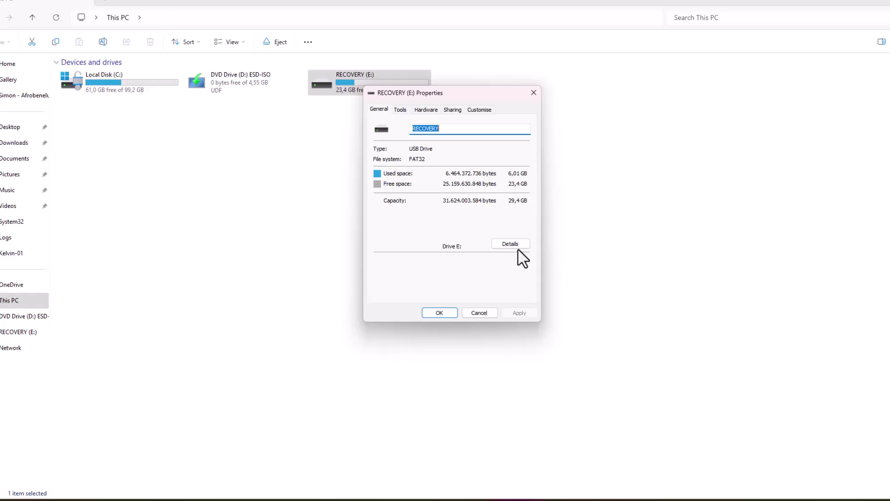
pyautogui.click(451, 129)
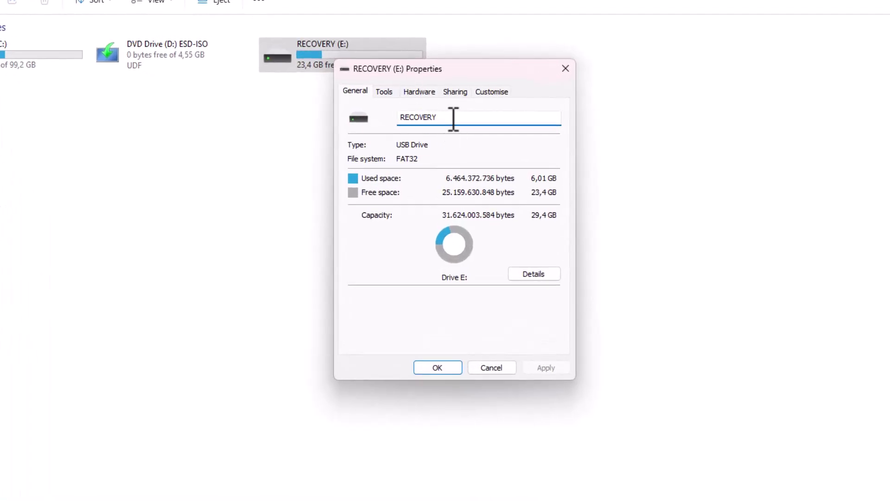
pyautogui.moveTo(453, 119); pyautogui.dragTo(375, 117)
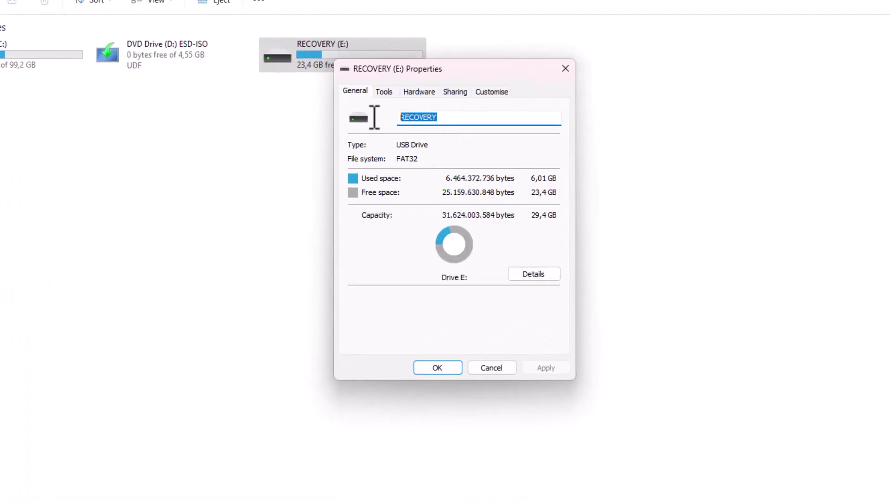
pyautogui.write('Kel')
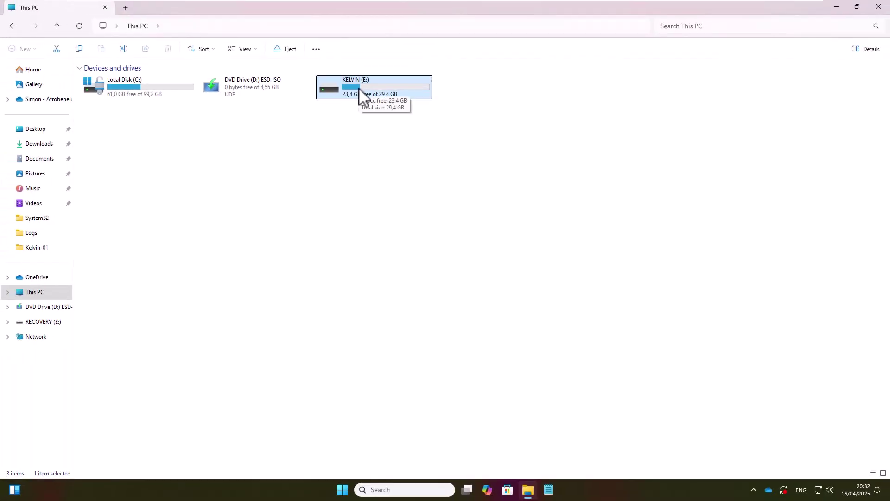
# Open the KELVIN (E:) drive and a second File Explorer window on Documents
pyautogui.doubleClick(357, 88)
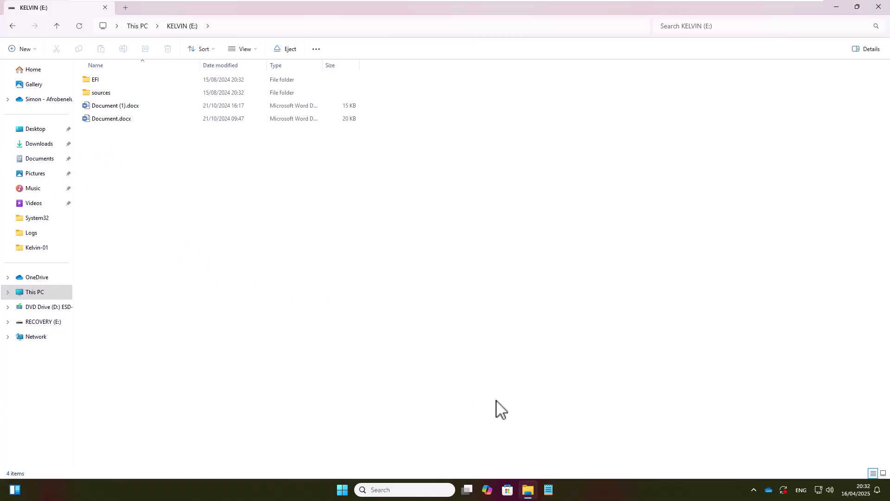
pyautogui.click(527, 491)
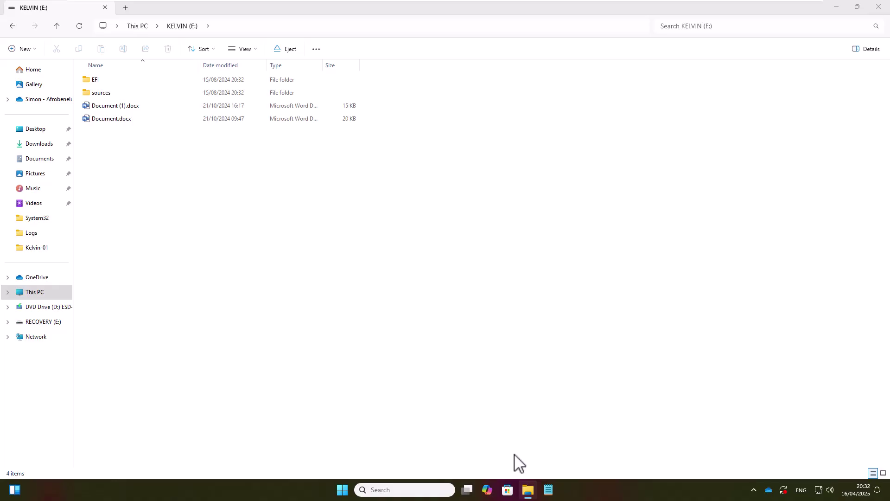
pyautogui.moveTo(518, 462); pyautogui.dragTo(505, 431)
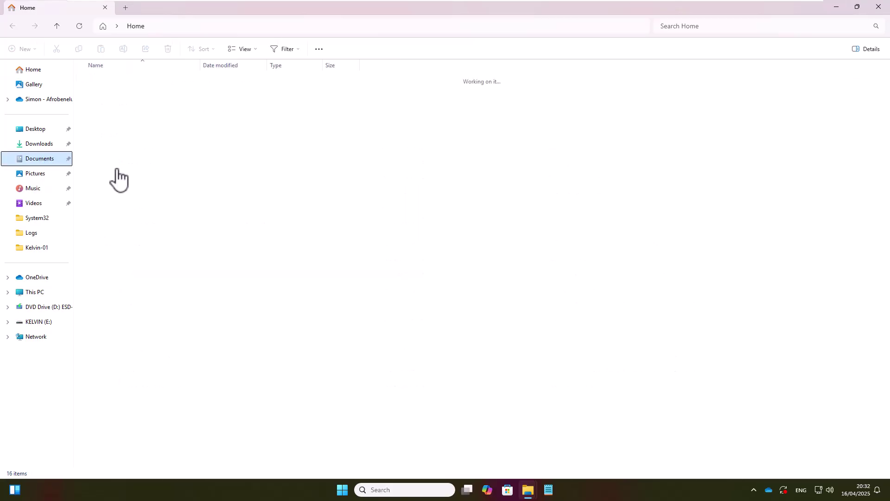
# Restore and resize the Documents window beside KELVIN (E:), then drag Copy001.pdf into it
pyautogui.click(857, 8)
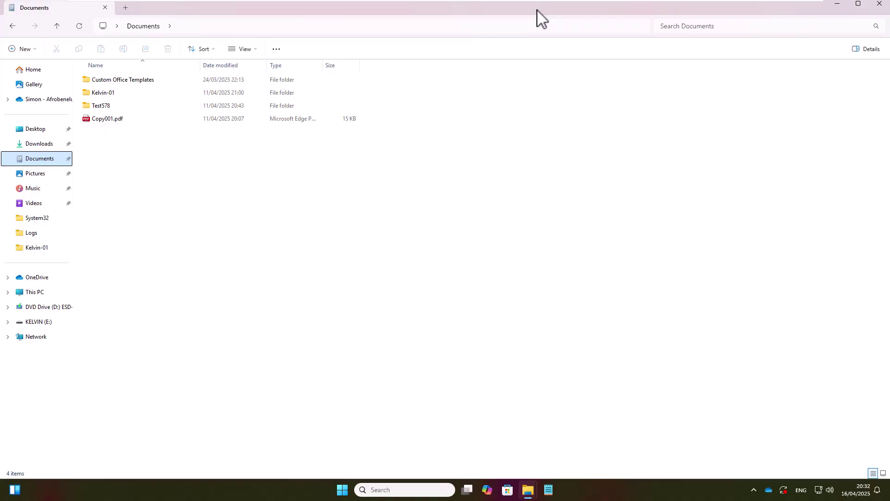
pyautogui.moveTo(537, 10); pyautogui.dragTo(617, 116)
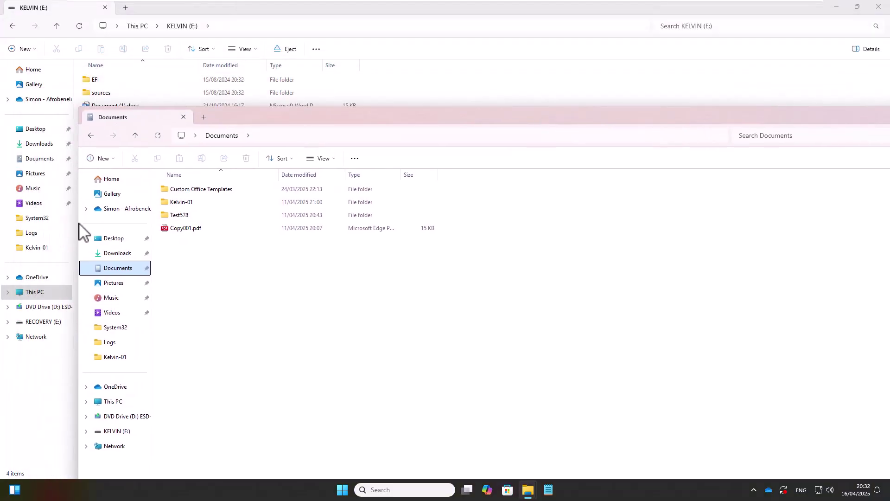
pyautogui.moveTo(79, 223); pyautogui.dragTo(404, 200)
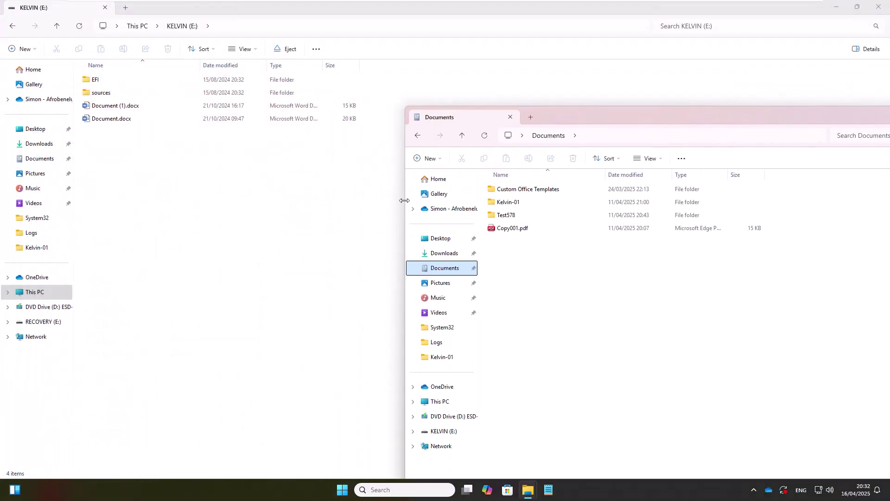
pyautogui.click(510, 229)
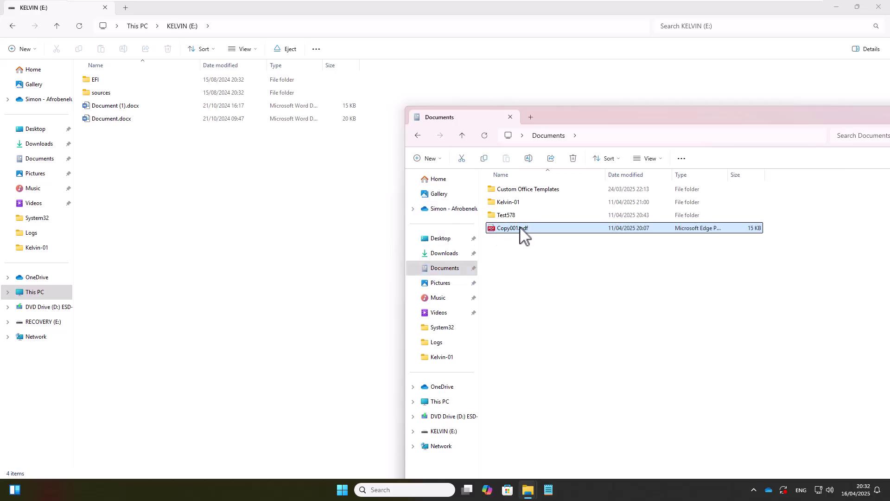
pyautogui.moveTo(520, 227); pyautogui.dragTo(148, 247)
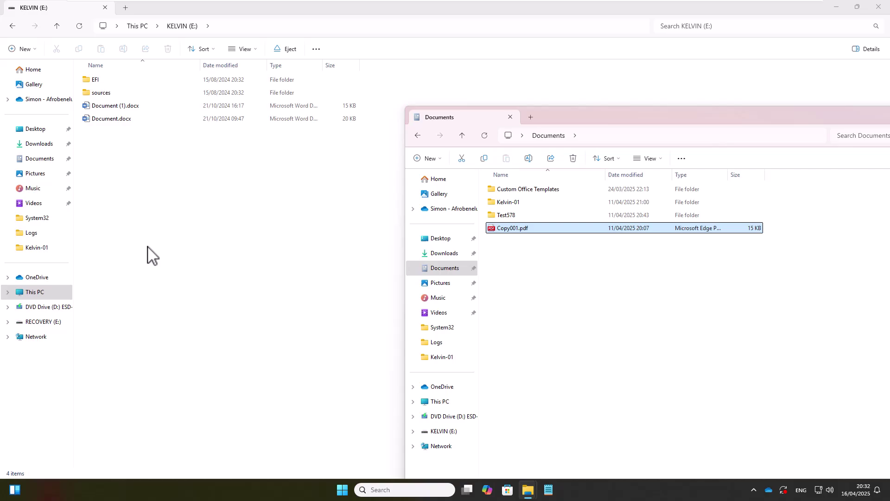
# Copy Copy001.pdf onto KELVIN (E:), then open Disk Management maximized and select KELVIN (E:)
pyautogui.click(176, 271)
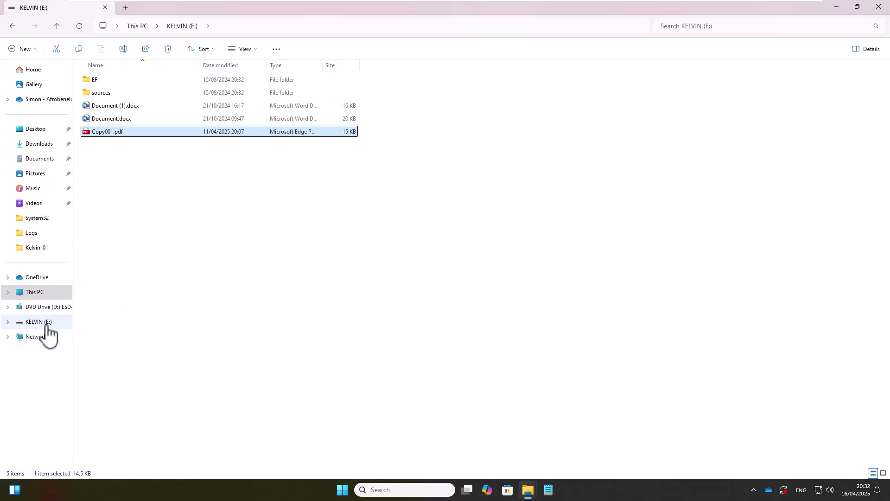
pyautogui.rightClick(340, 493)
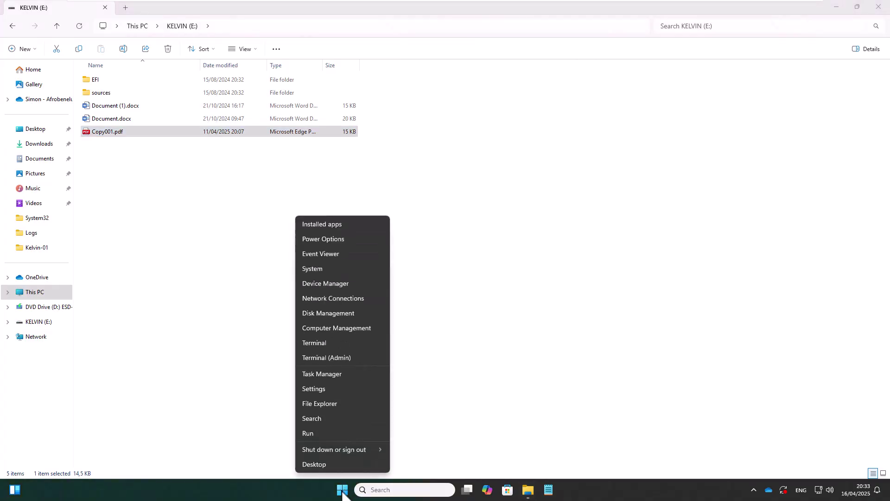
pyautogui.click(341, 315)
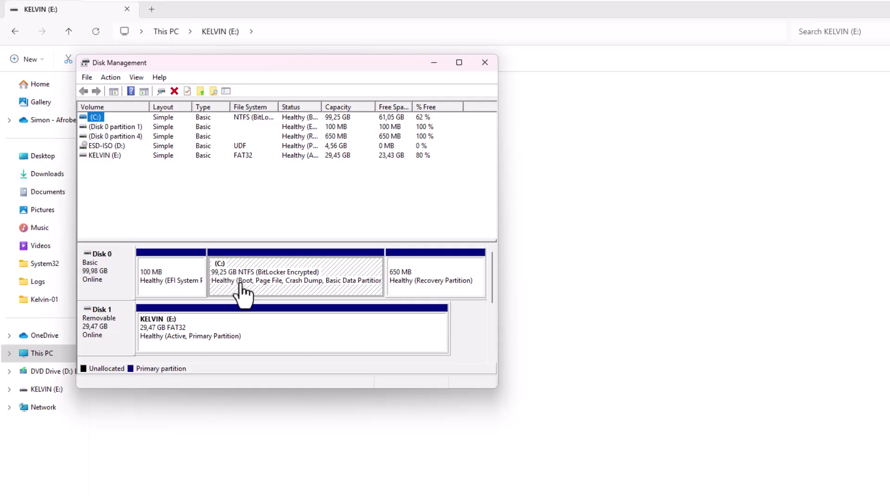
pyautogui.click(459, 63)
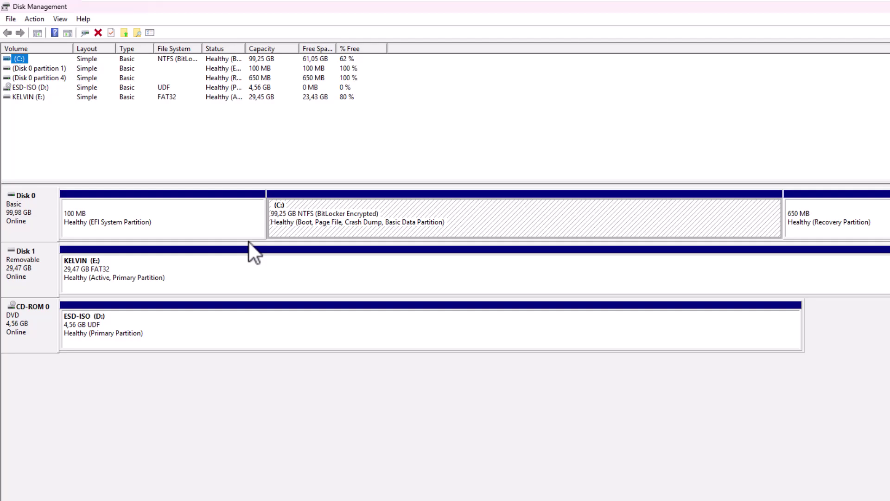
pyautogui.click(110, 275)
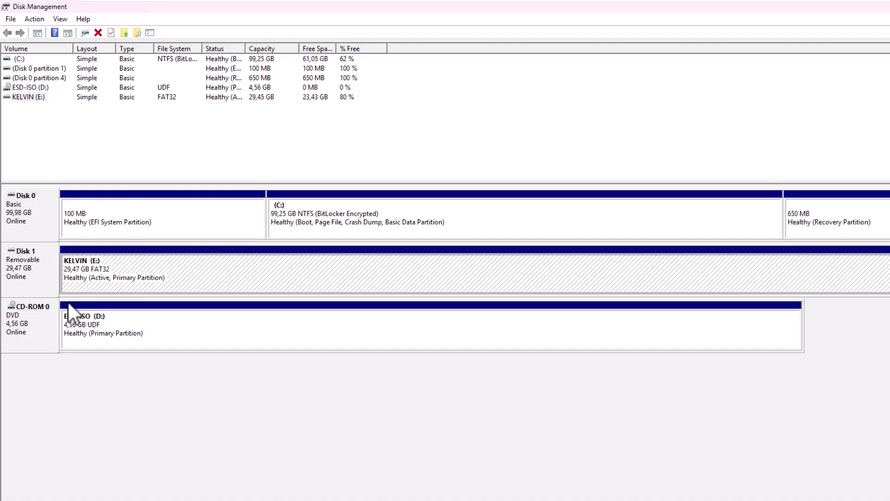
# Open and close the KELVIN (E:) partition's properties
pyautogui.rightClick(79, 267)
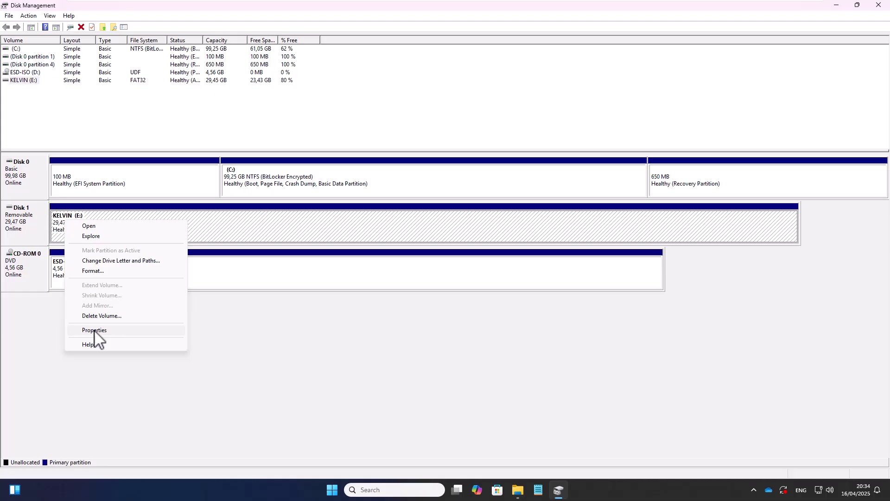
pyautogui.click(94, 330)
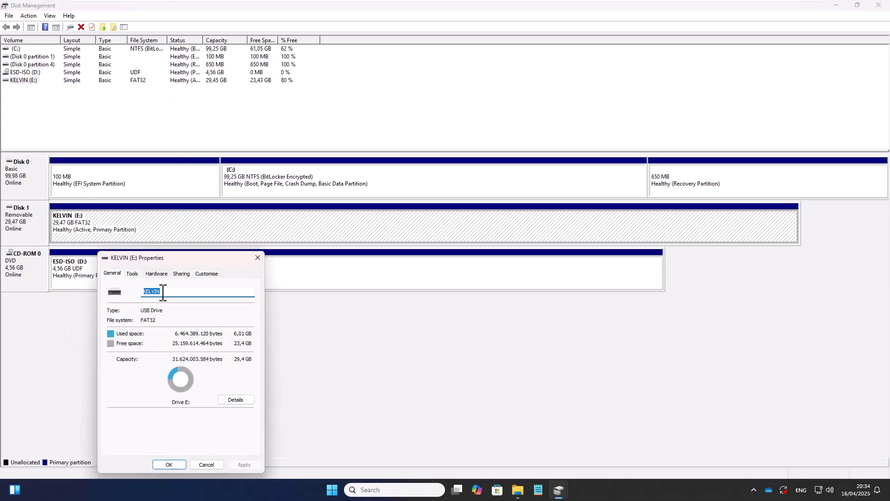
pyautogui.click(256, 258)
# Change the KELVIN partition's drive letter from E to K, accepting the warning
pyautogui.rightClick(117, 221)
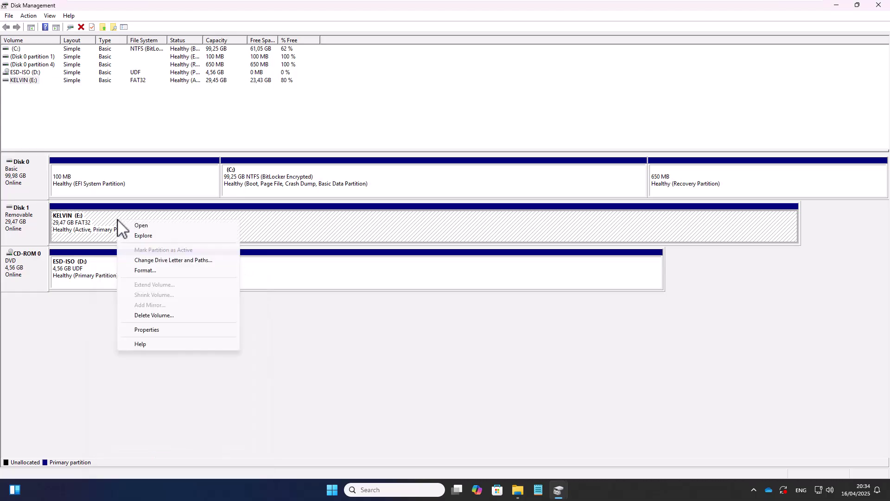
pyautogui.click(167, 261)
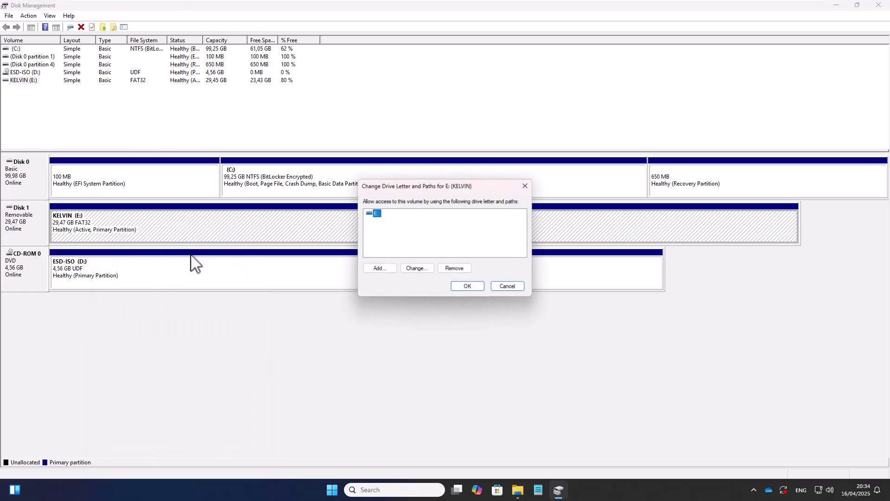
pyautogui.click(415, 269)
pyautogui.click(522, 227)
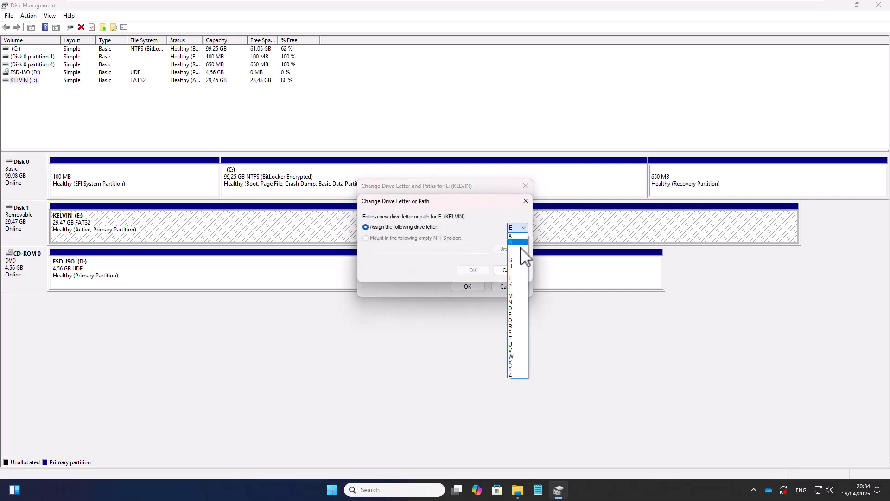
pyautogui.click(513, 283)
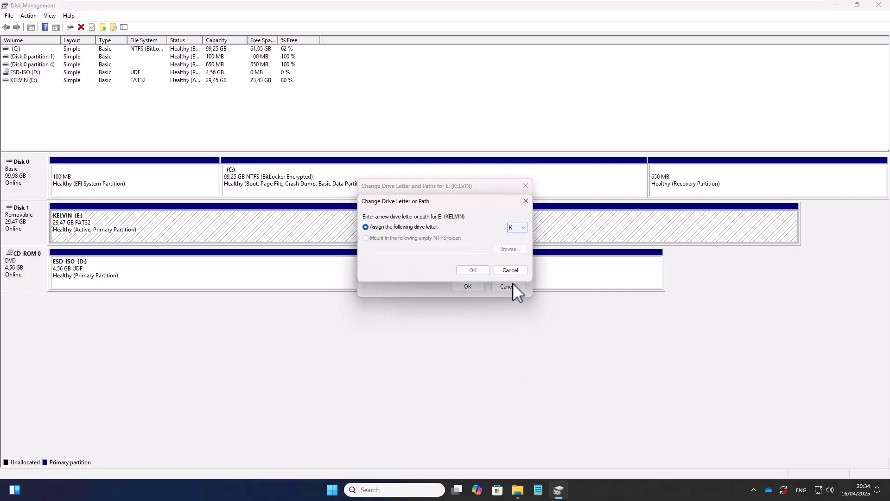
pyautogui.click(475, 270)
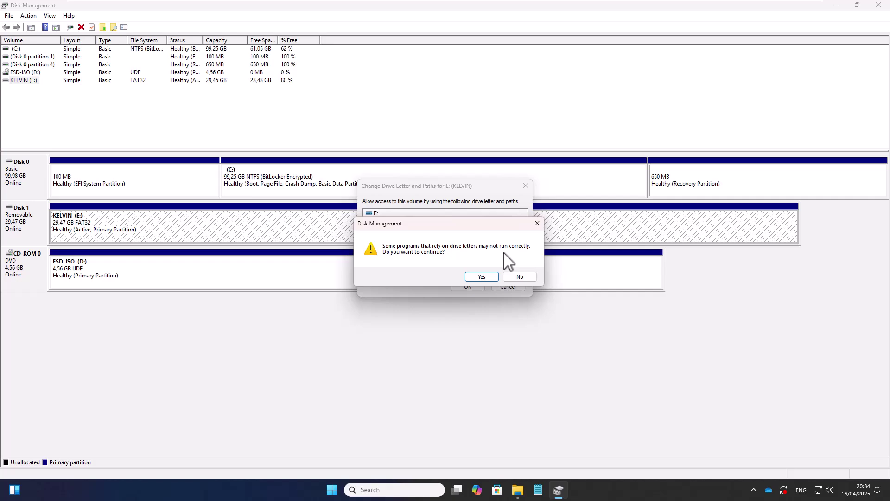
pyautogui.click(484, 277)
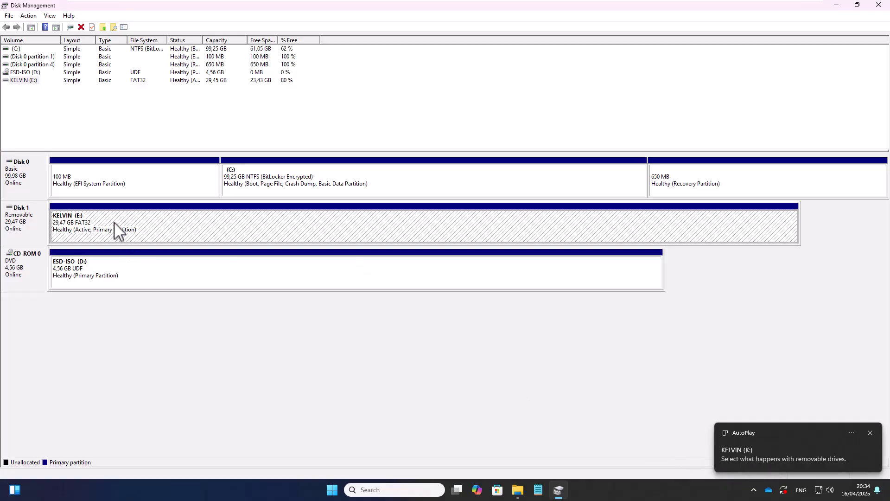
# Refresh the Disk Management volume list so it shows the new K letter
pyautogui.click(25, 218)
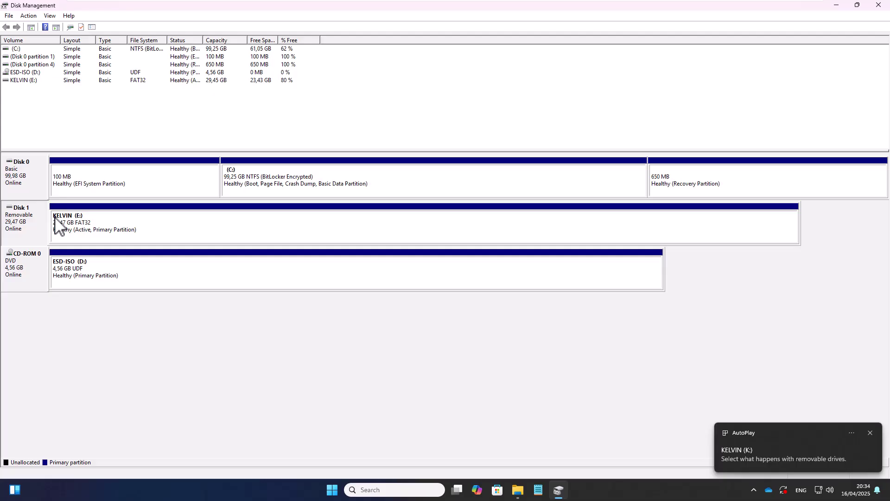
pyautogui.rightClick(18, 221)
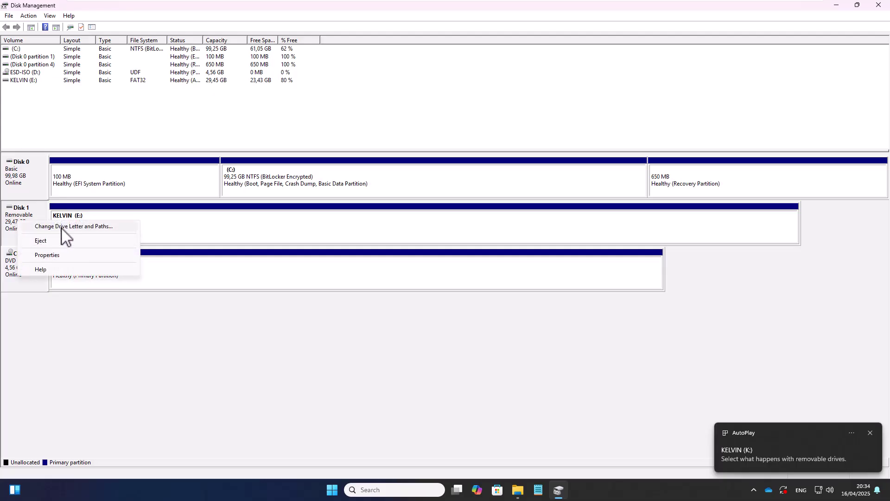
pyautogui.click(153, 230)
pyautogui.rightClick(155, 224)
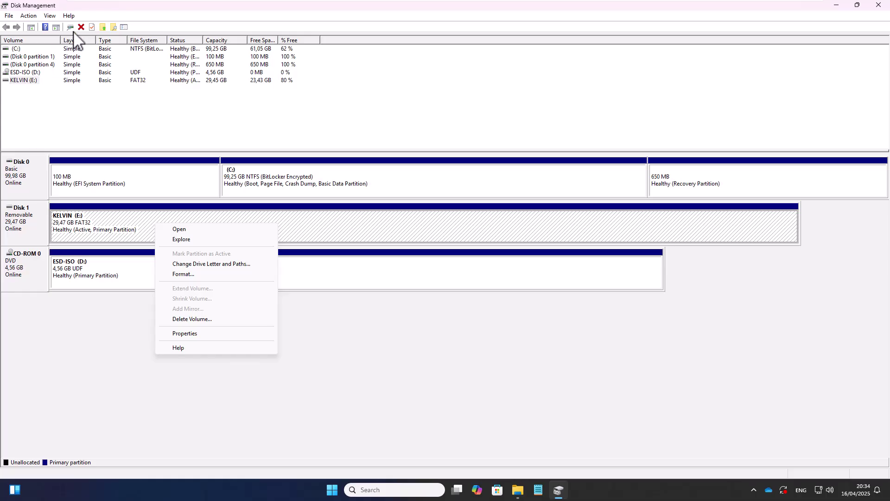
pyautogui.click(28, 16)
pyautogui.click(40, 28)
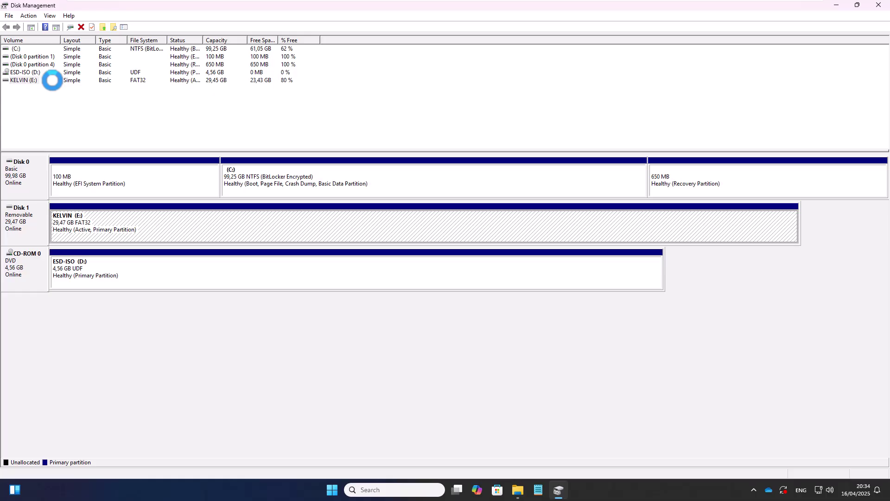
# Start formatting KELVIN (K:) and, while the warning waits, view the drive's files in File Explorer
pyautogui.rightClick(98, 229)
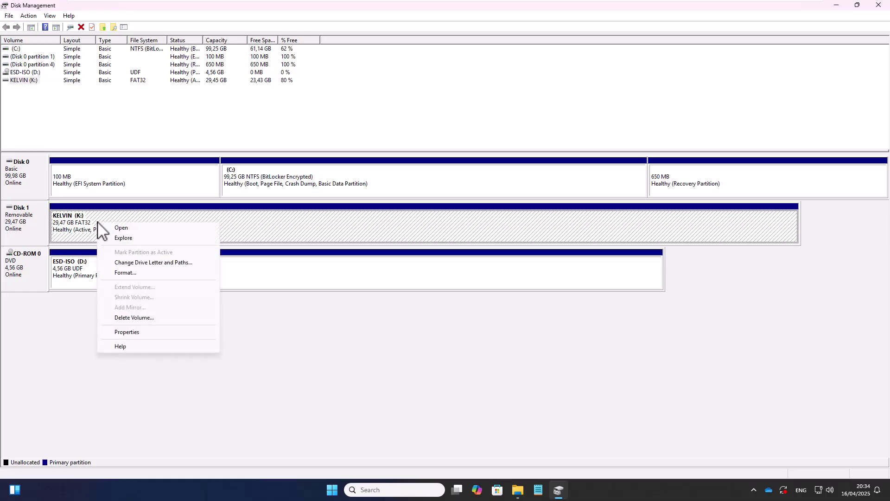
pyautogui.click(119, 273)
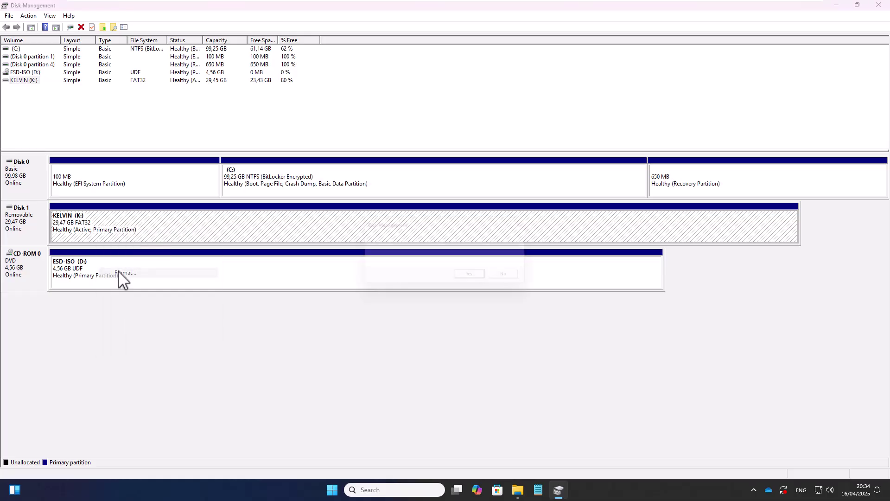
pyautogui.click(514, 492)
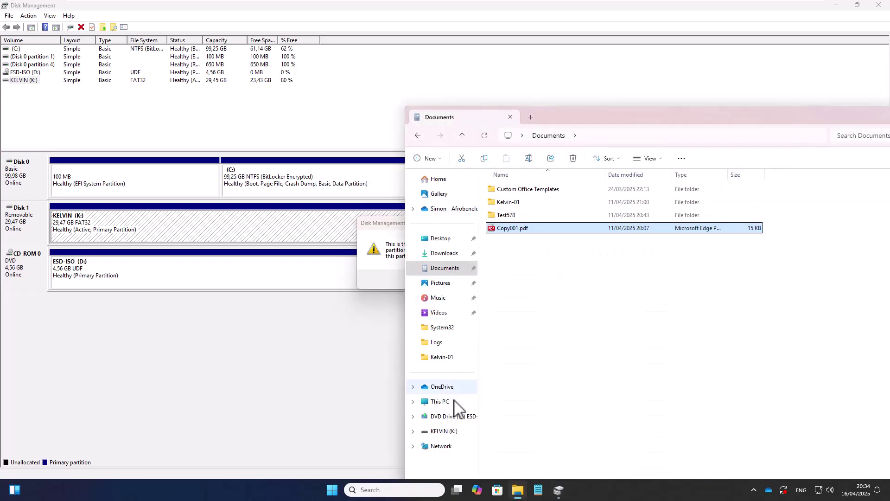
pyautogui.click(444, 401)
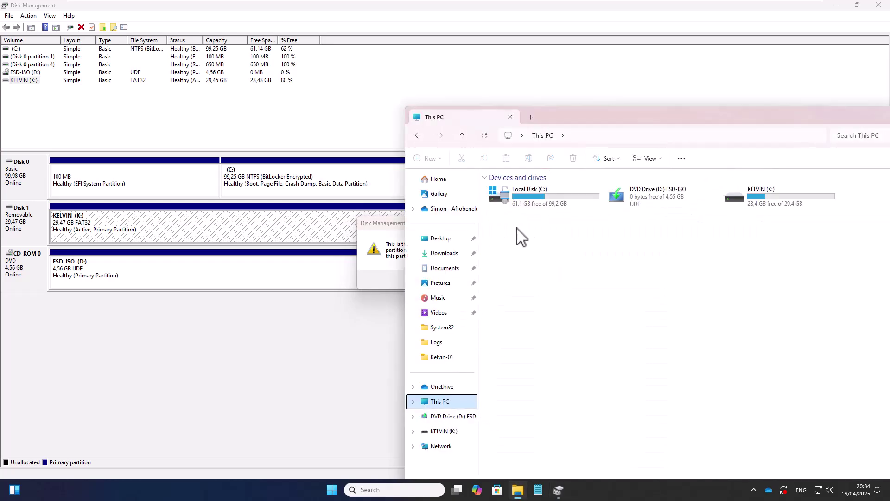
pyautogui.doubleClick(782, 203)
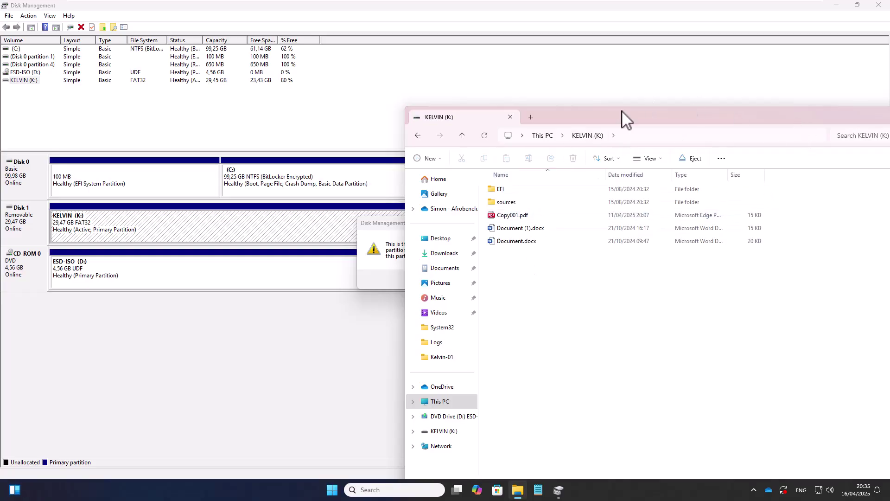
pyautogui.click(373, 239)
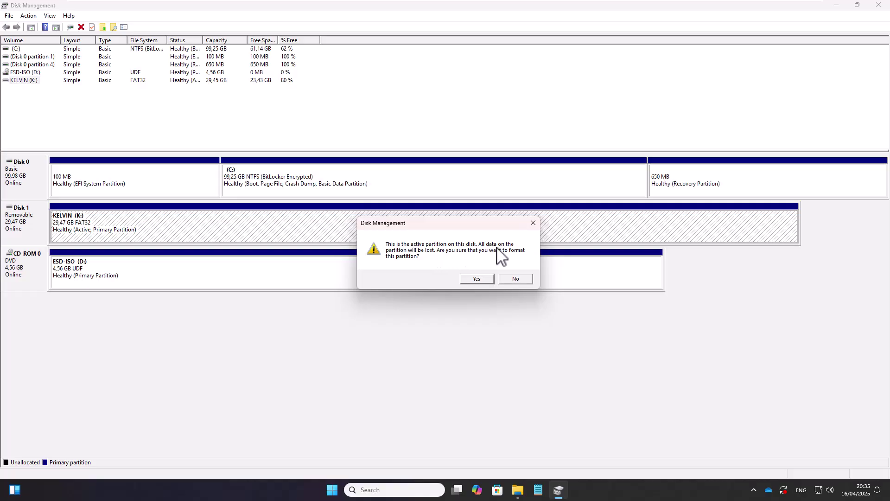
# Quick-format KELVIN (K:) as FAT32 with label KELVIN, accepting the data-loss warnings
pyautogui.click(516, 279)
pyautogui.rightClick(148, 222)
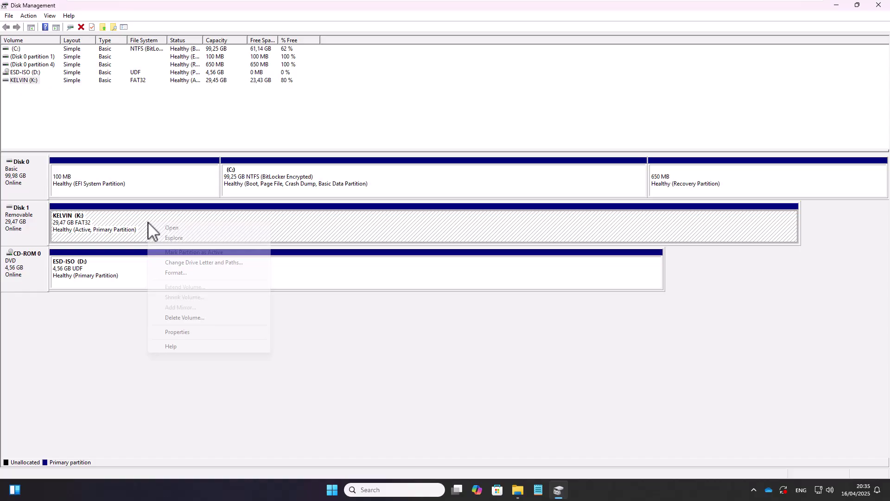
pyautogui.click(176, 273)
pyautogui.click(475, 279)
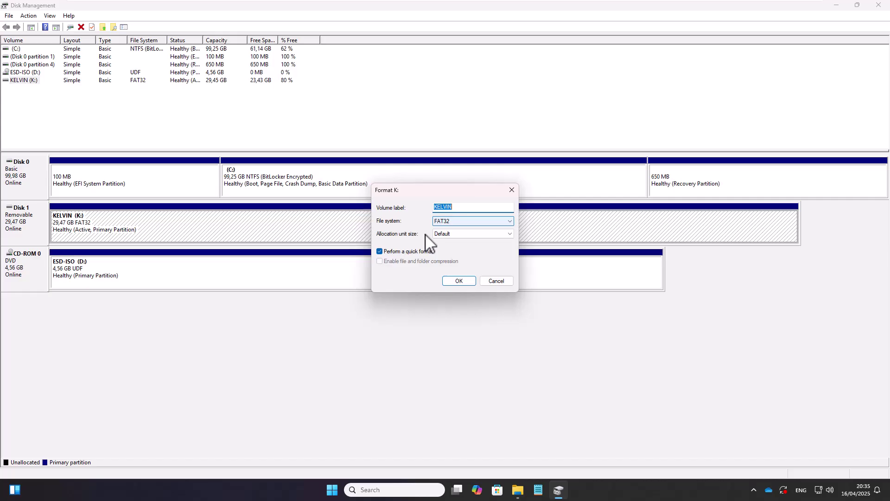
pyautogui.click(454, 279)
pyautogui.click(474, 278)
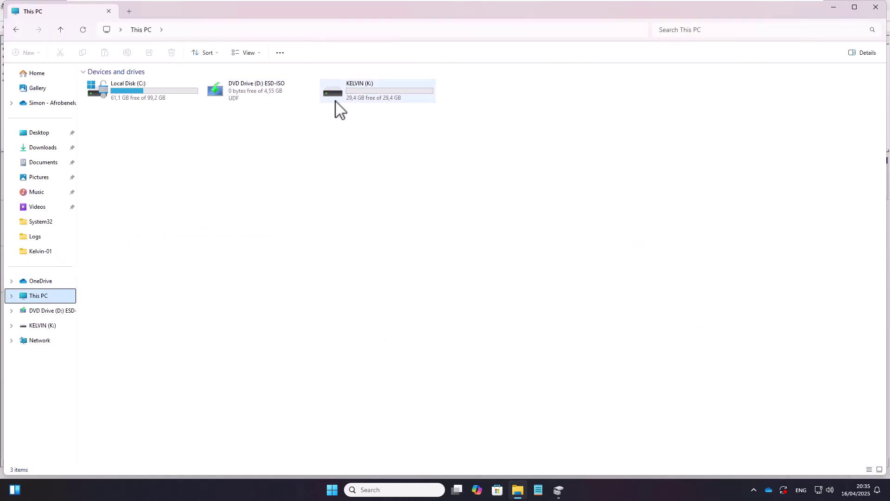
# Open the empty KELVIN (K:) drive, then launch Device Manager from the Start right-click menu
pyautogui.click(368, 94)
pyautogui.doubleClick(367, 94)
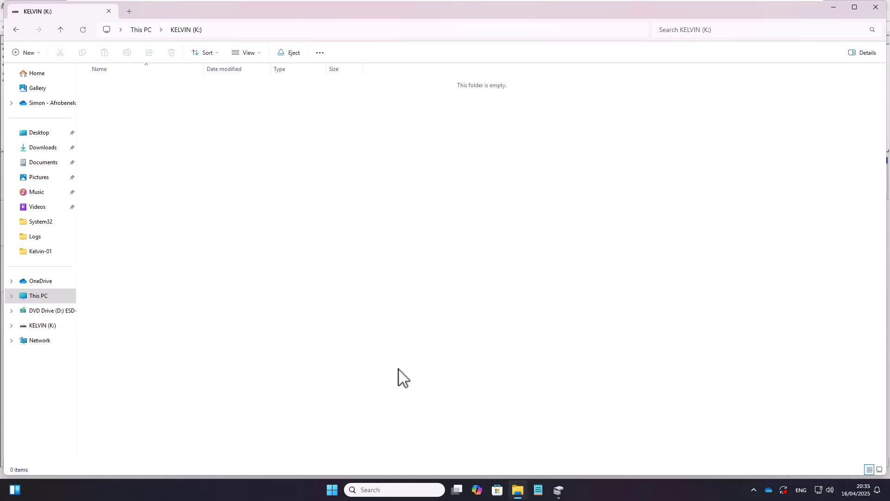
pyautogui.rightClick(330, 490)
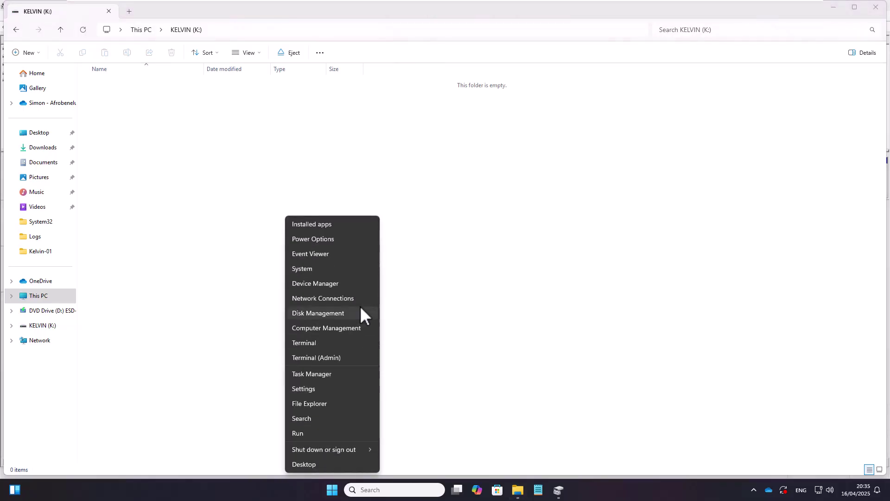
pyautogui.click(328, 283)
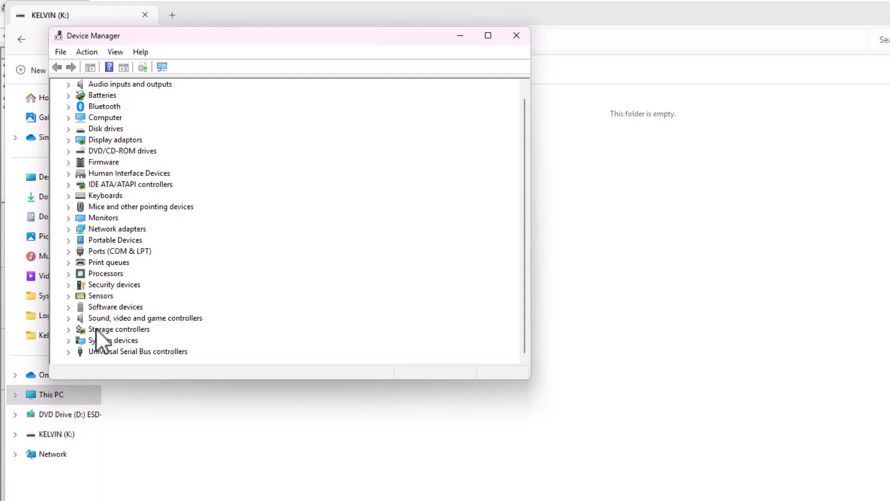
# Expand Universal Serial Bus controllers and bring up the options for USB Root Hub (USB 3.0)
pyautogui.click(68, 352)
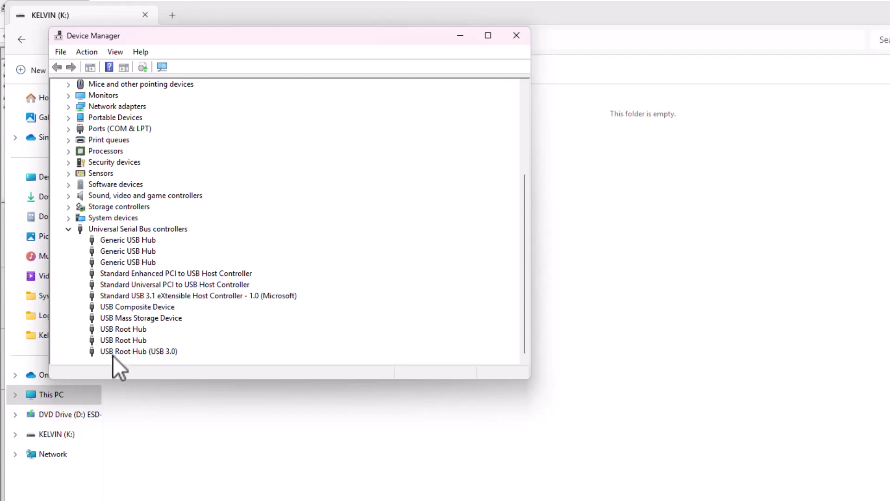
pyautogui.click(126, 352)
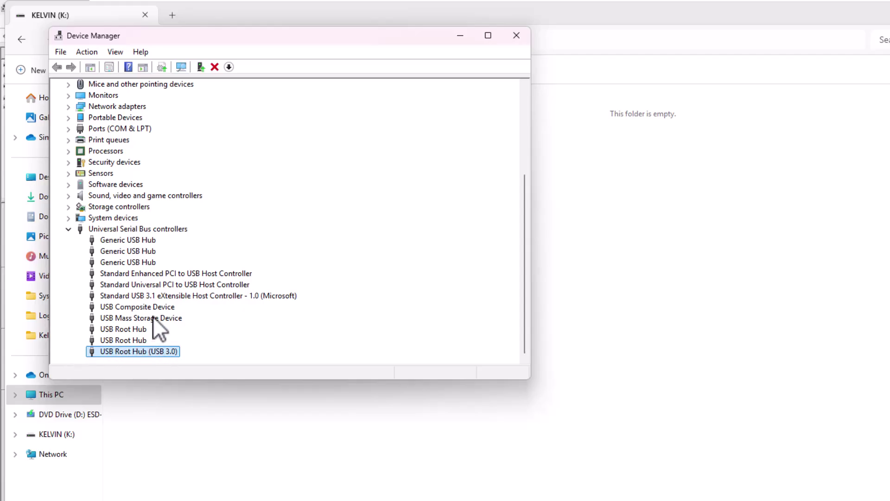
pyautogui.rightClick(170, 351)
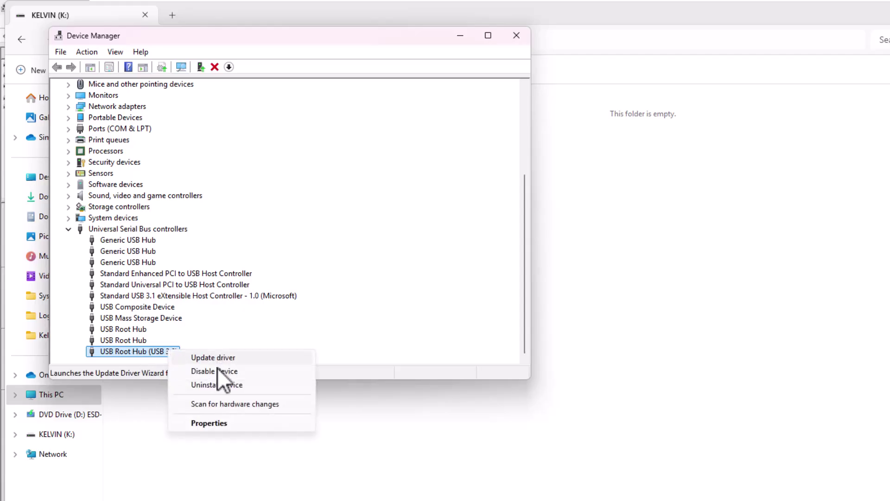
pyautogui.click(207, 423)
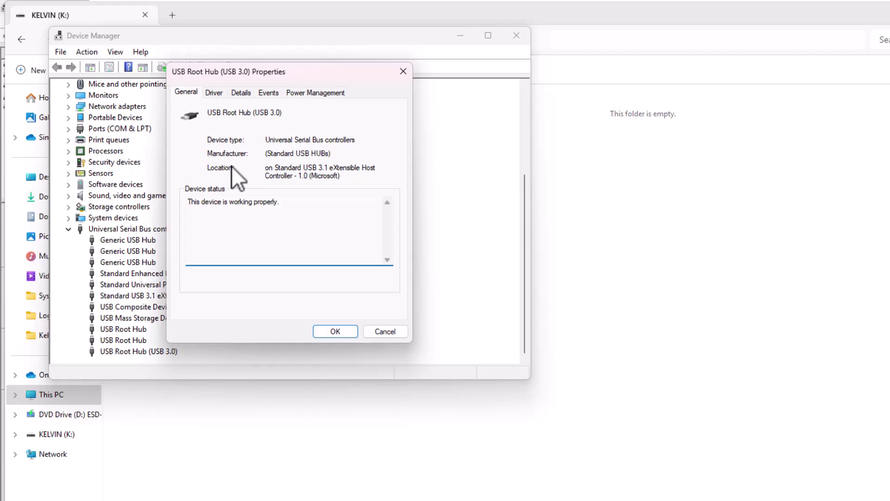
pyautogui.click(215, 93)
pyautogui.click(239, 93)
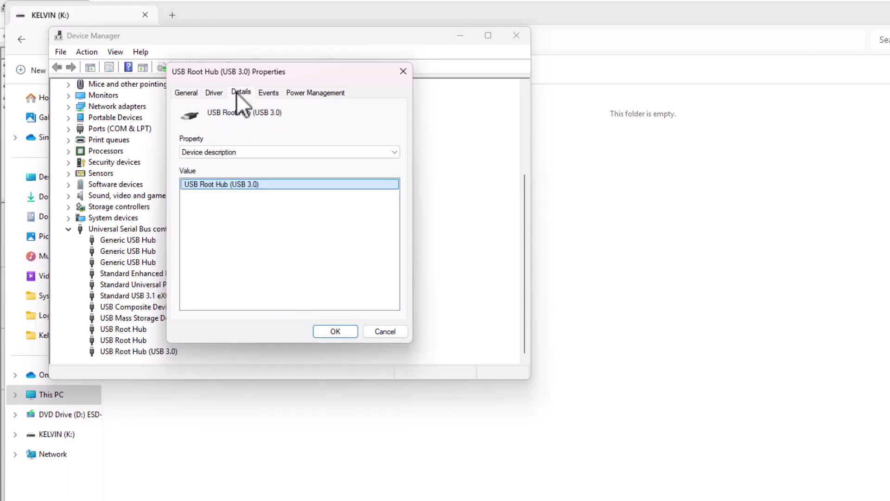
pyautogui.click(269, 93)
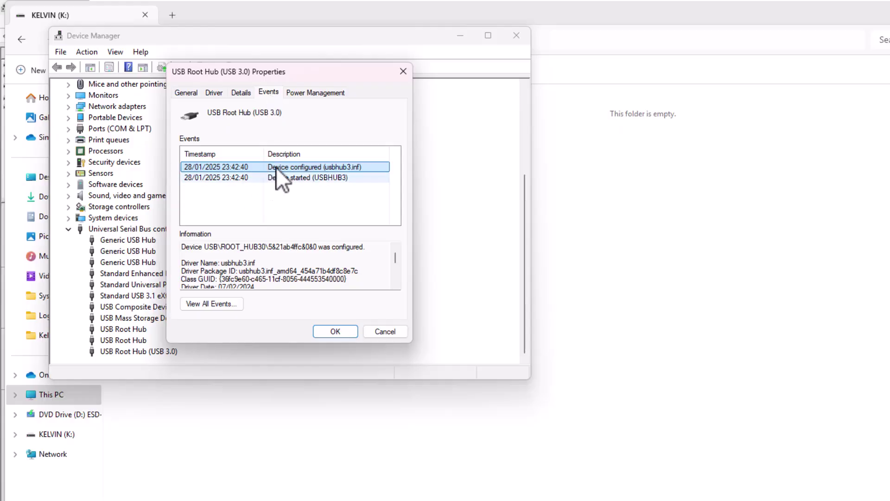
pyautogui.click(305, 93)
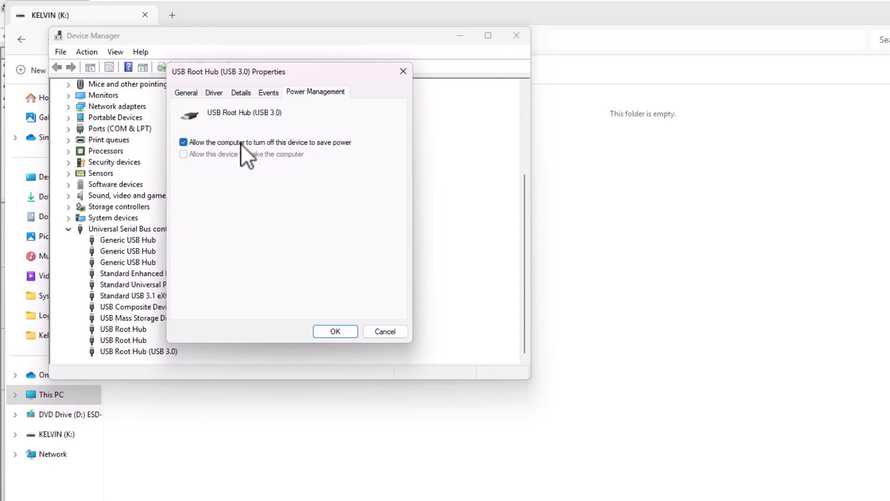
pyautogui.click(384, 331)
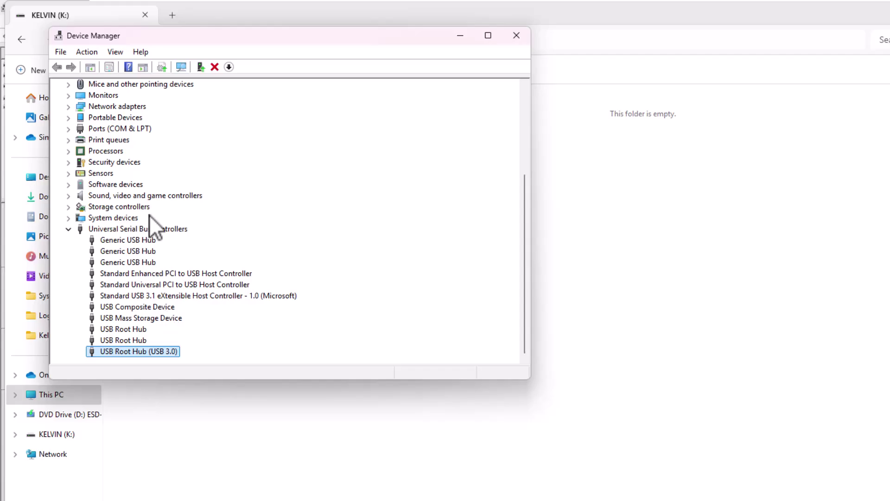
# Collapse Universal Serial Bus controllers and close the Device Manager window
pyautogui.click(68, 229)
pyautogui.click(516, 36)
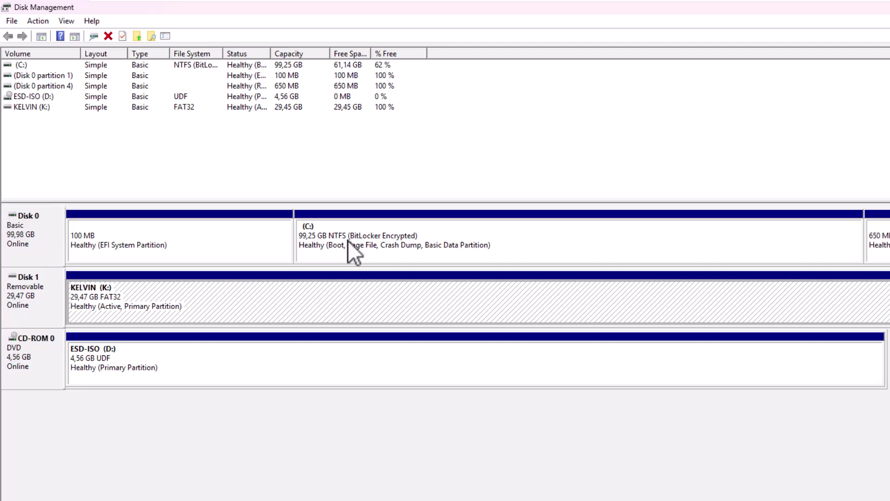
pyautogui.click(170, 293)
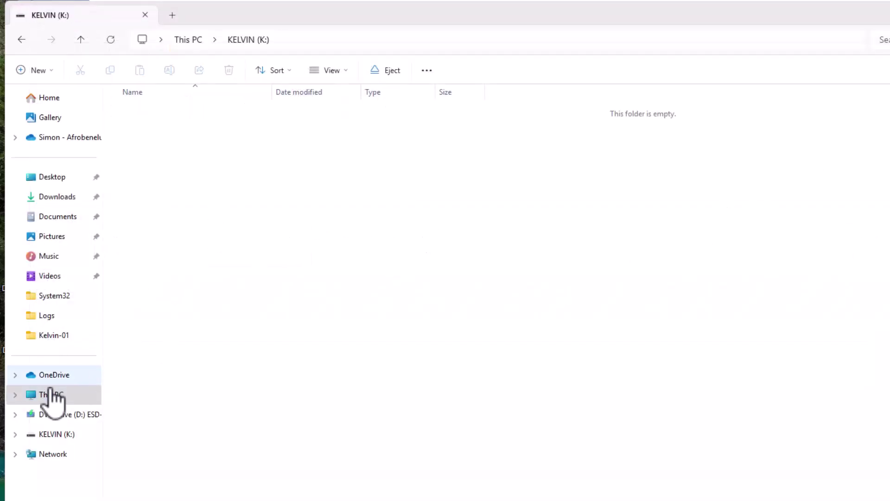
pyautogui.click(55, 395)
pyautogui.click(485, 121)
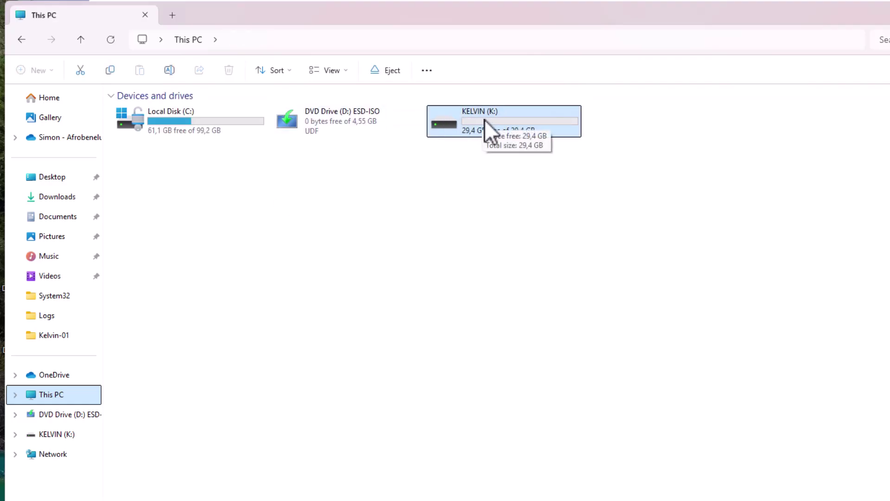
pyautogui.doubleClick(491, 119)
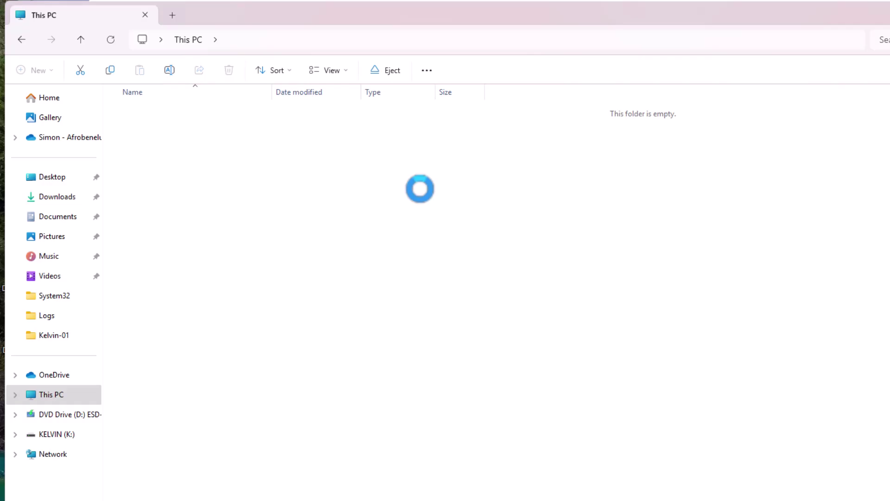